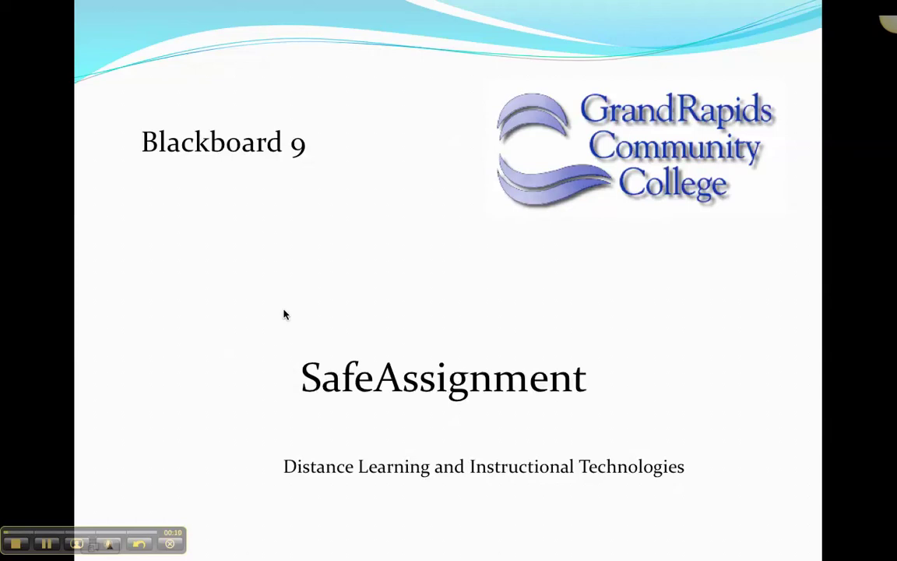
# - Advance the slideshow to the agenda slide, then switch to Firefox
pyautogui.click(284, 313)
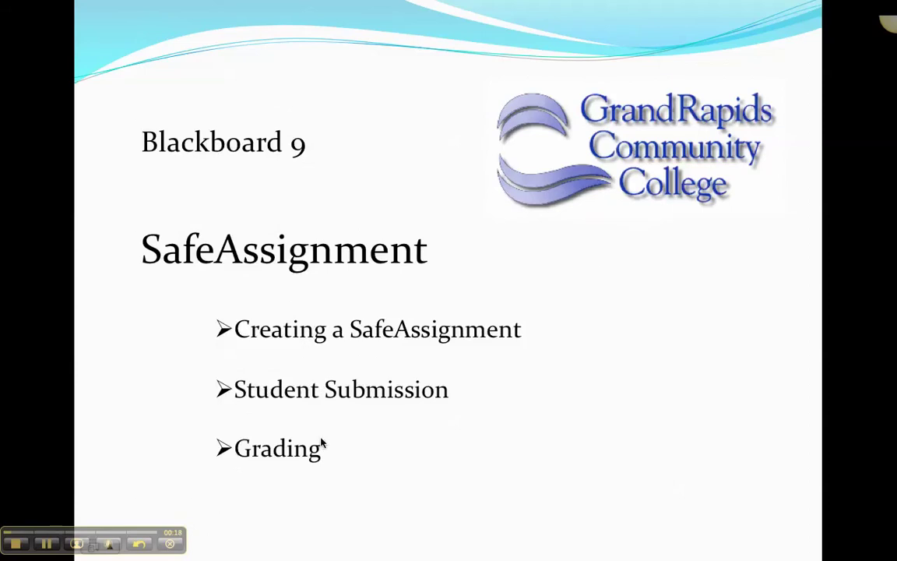
pyautogui.press('super+Tab')
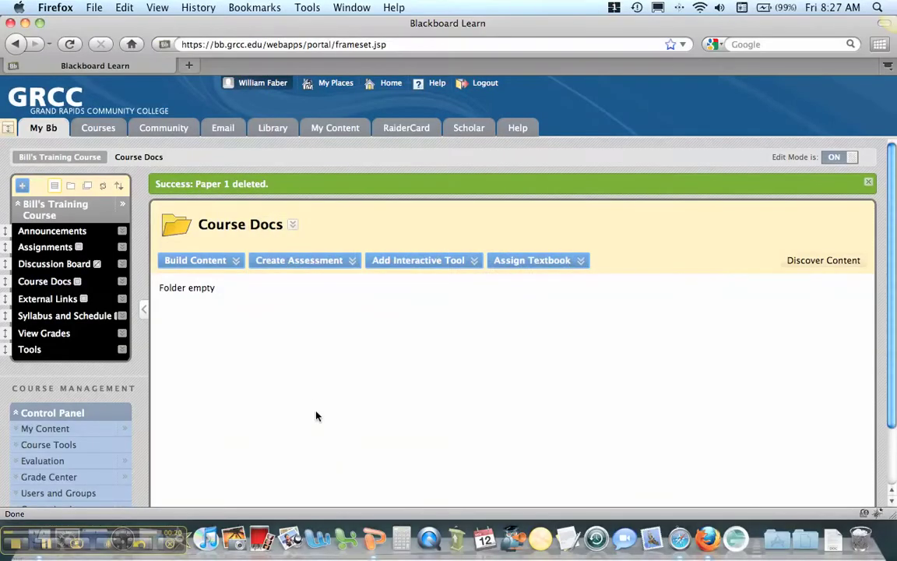
# - Reload Course Docs and list the Create Assessment types, including SafeAssignment
pyautogui.click(48, 282)
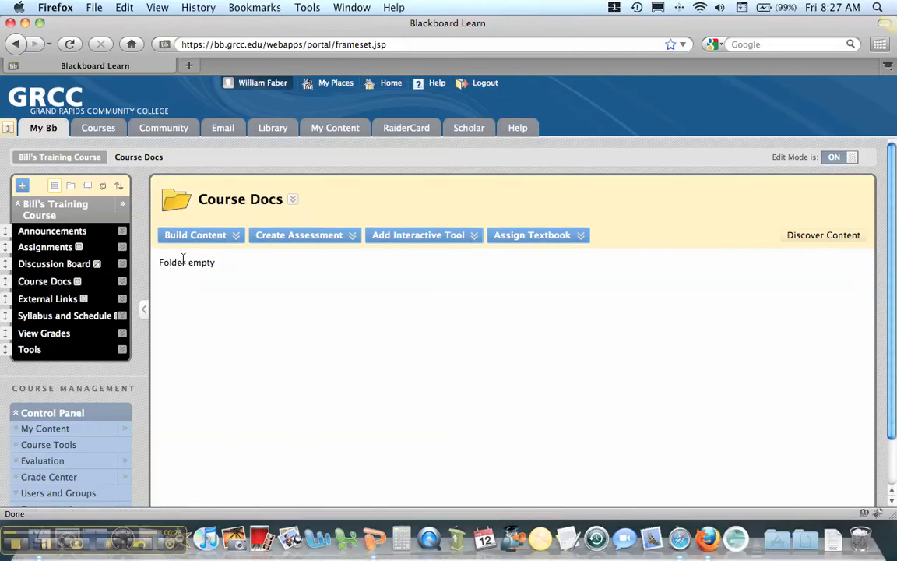
pyautogui.click(268, 236)
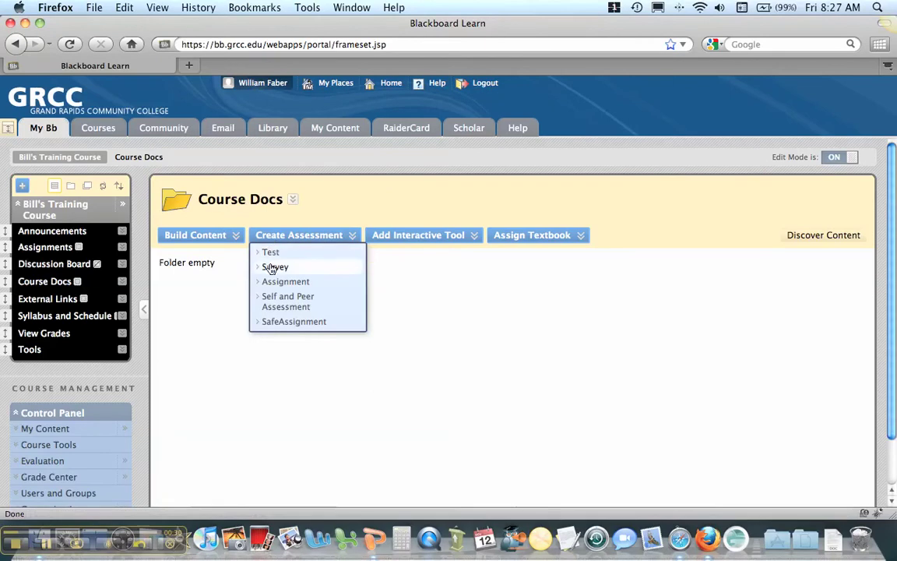
# - Create a SafeAssignment named 'Paper 1' with Points Possible changed from 0.0 to 100
pyautogui.click(276, 322)
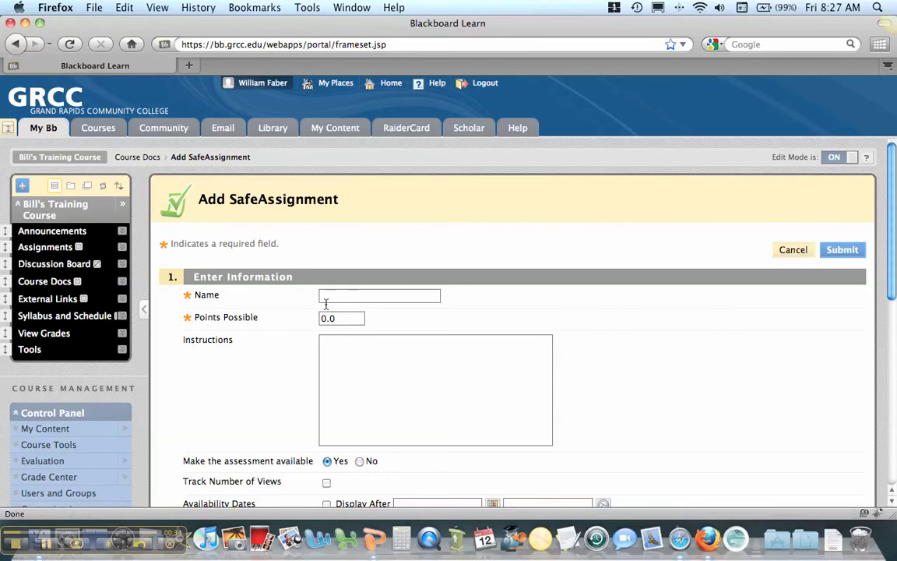
pyautogui.click(329, 297)
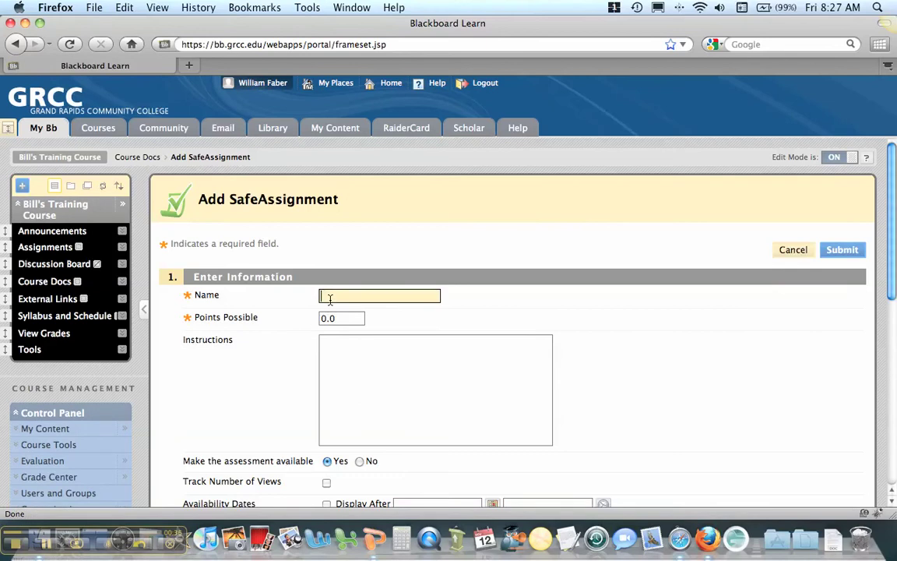
pyautogui.write('Paper 1')
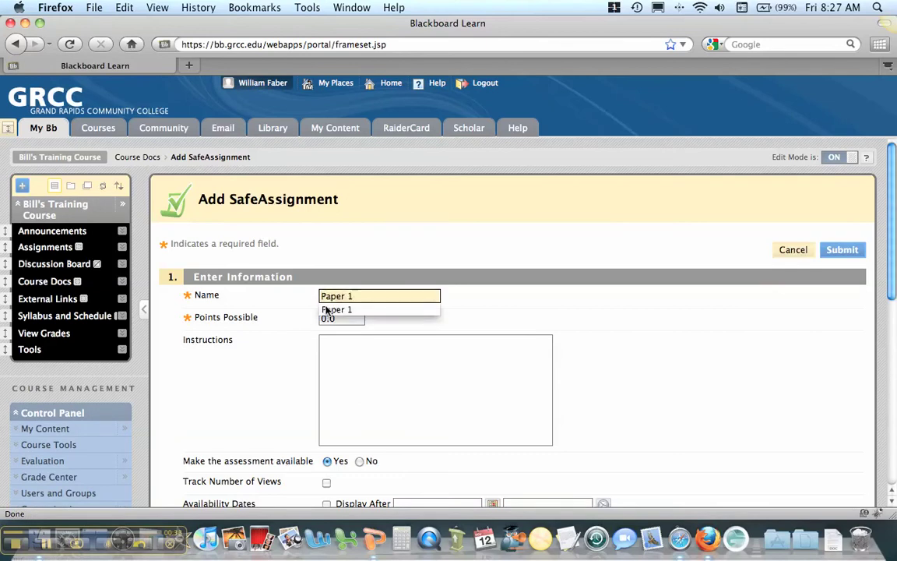
pyautogui.click(338, 322)
pyautogui.moveTo(338, 321); pyautogui.dragTo(312, 320)
pyautogui.write('100')
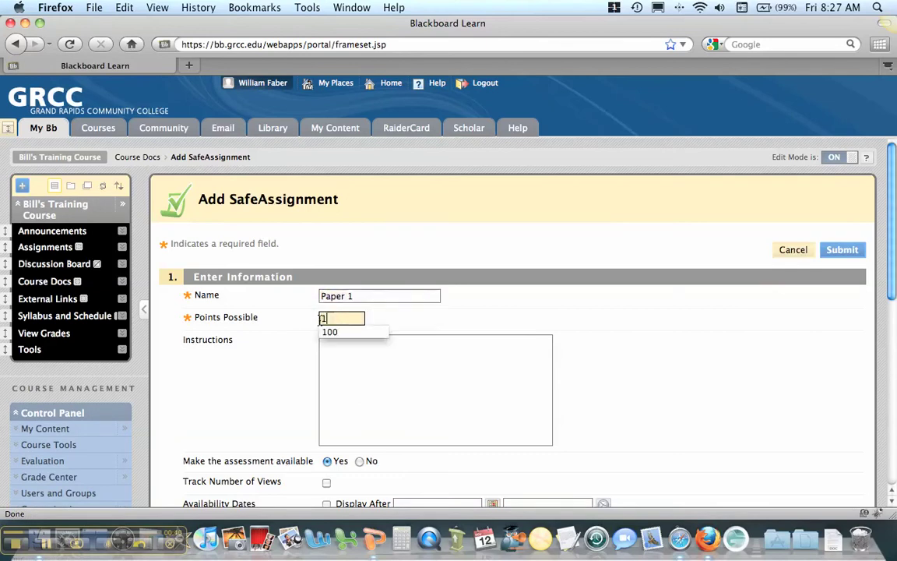
pyautogui.click(347, 366)
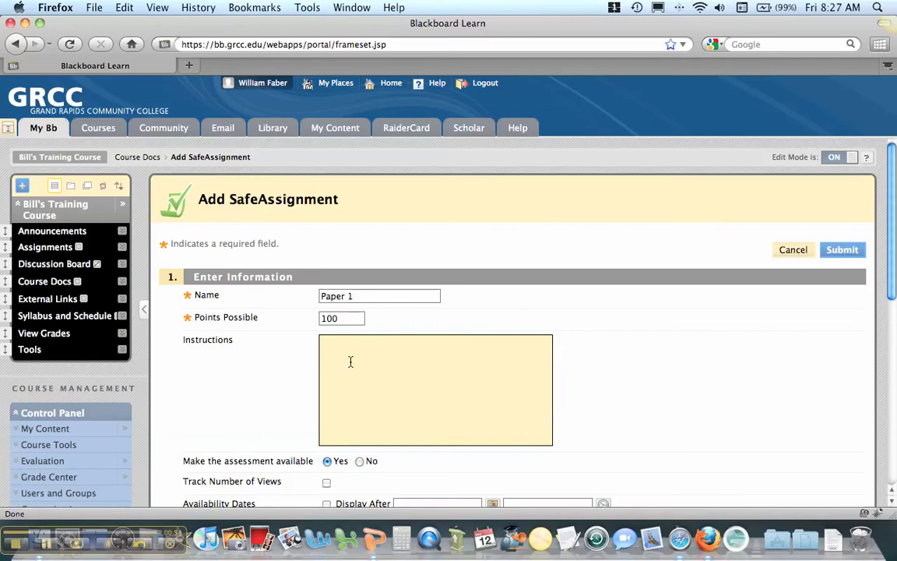
pyautogui.scroll(-2, 350, 361)
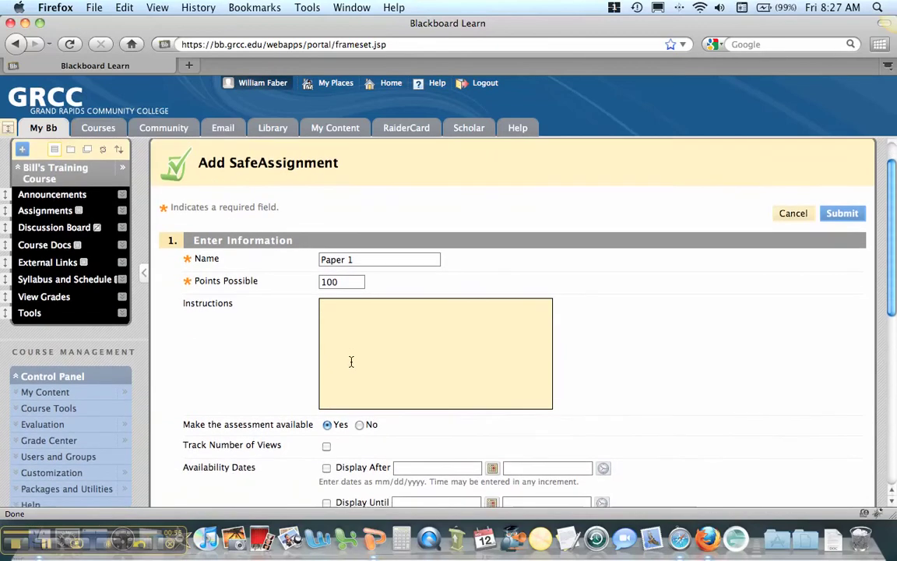
# - Submit the Paper 1 form with default availability and no announcement
pyautogui.click(351, 362)
pyautogui.scroll(-1, 351, 362)
pyautogui.scroll(-2, 352, 357)
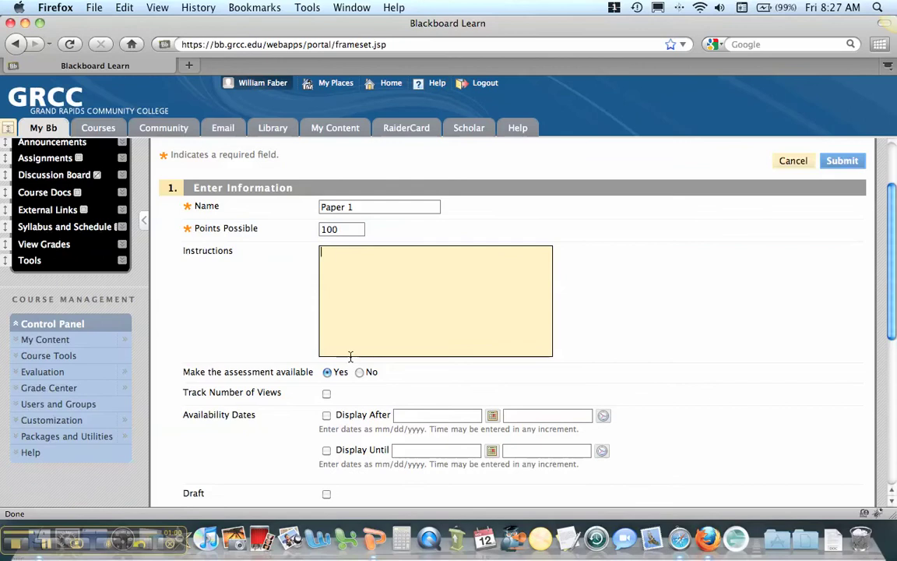
pyautogui.scroll(-3, 351, 358)
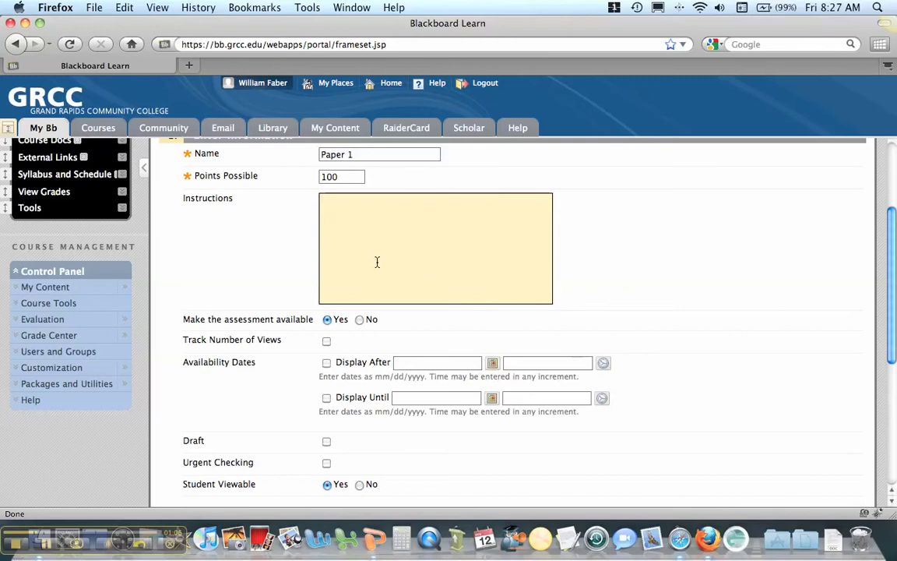
pyautogui.scroll(-7, 377, 262)
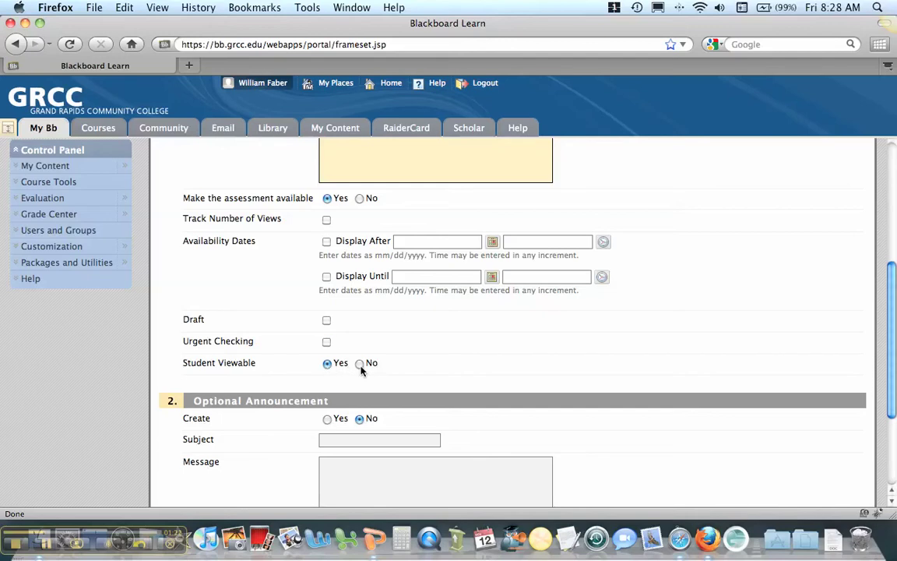
pyautogui.scroll(-4, 360, 366)
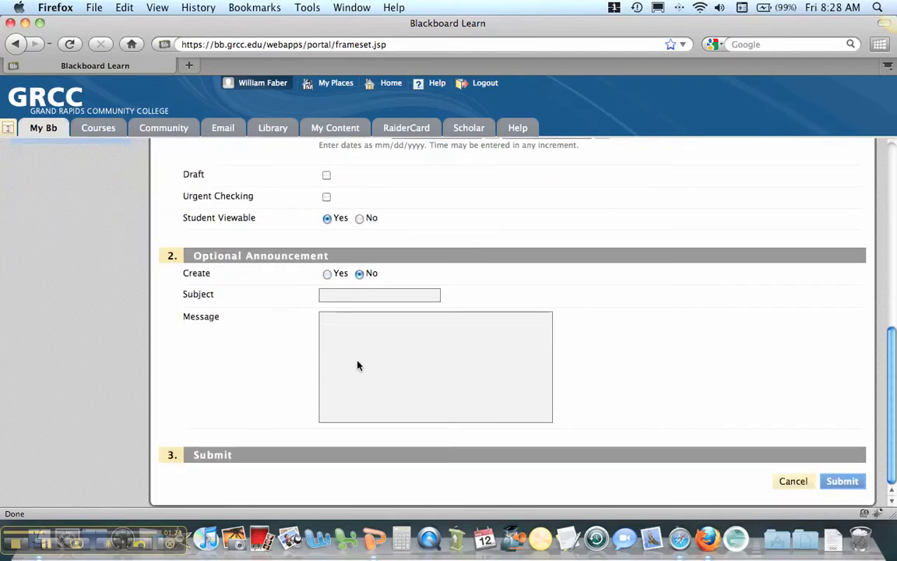
pyautogui.click(830, 481)
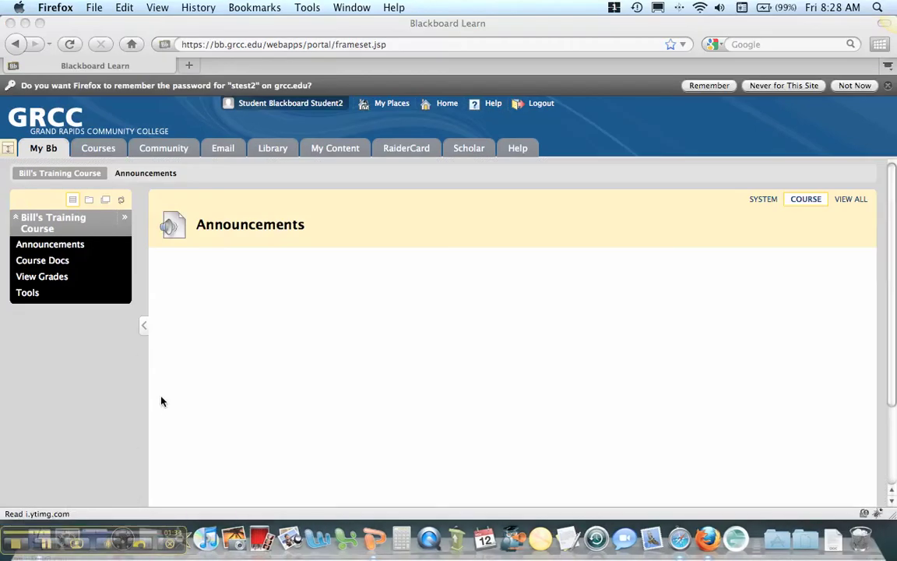
# - As the student, open Paper 1 in Course Docs and browse for a file to attach
pyautogui.click(62, 266)
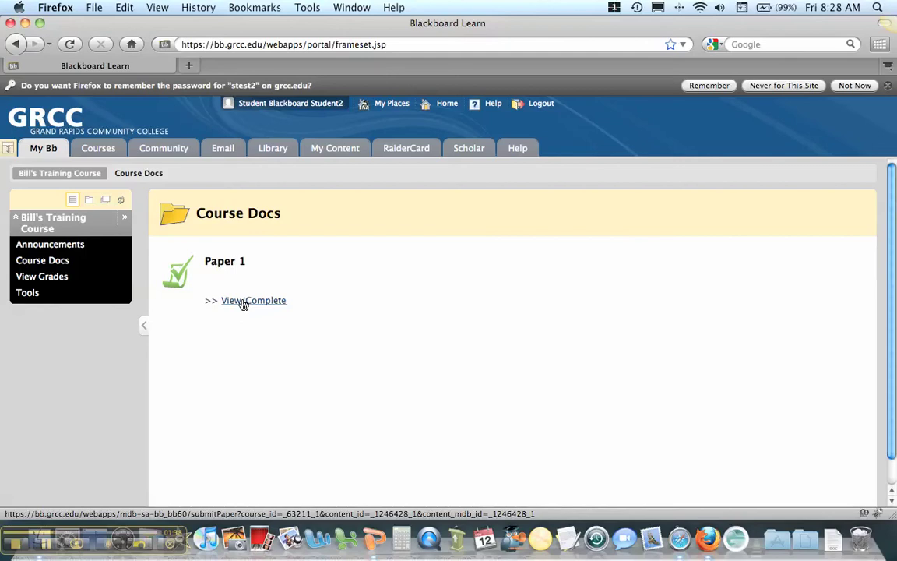
pyautogui.click(243, 302)
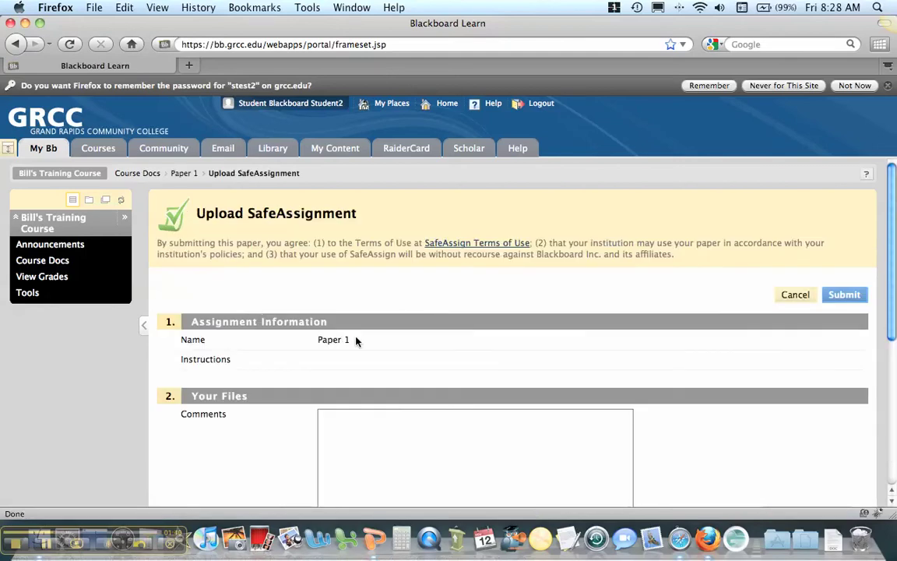
pyautogui.scroll(-5, 498, 352)
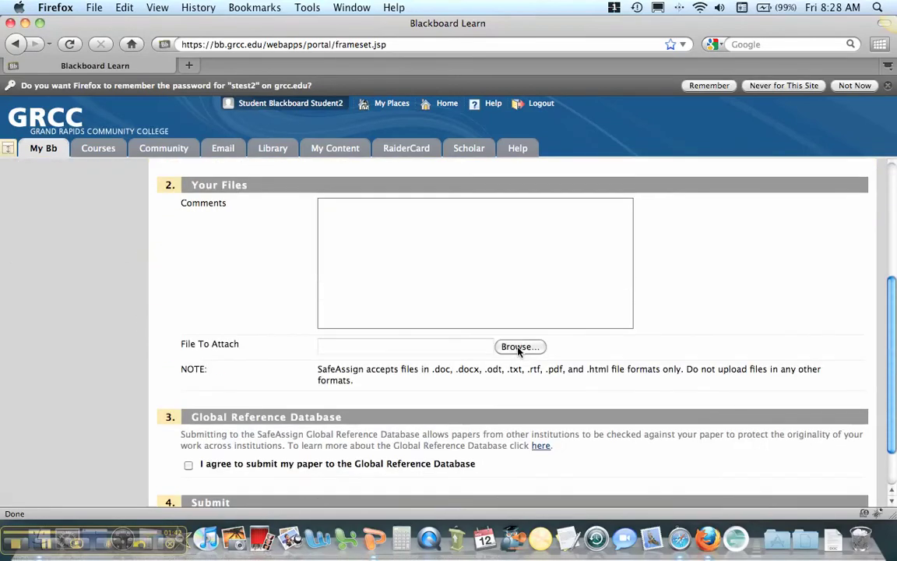
pyautogui.moveTo(410, 372); pyautogui.dragTo(665, 376)
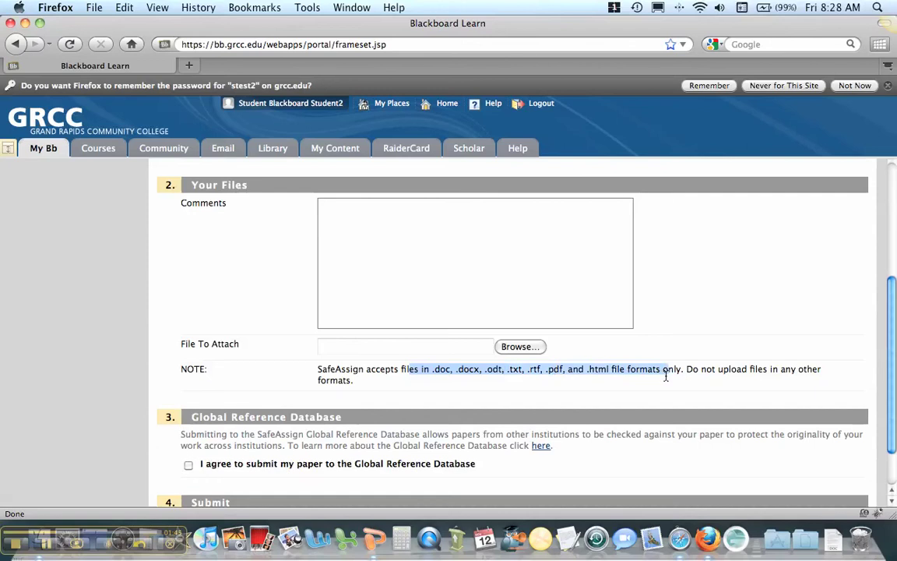
pyautogui.click(534, 349)
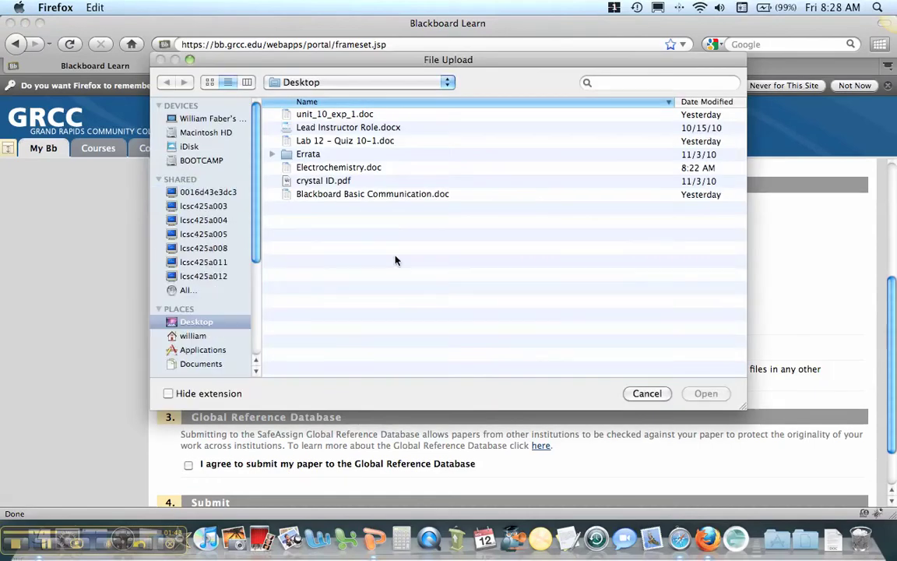
# - Attach Electrochemistry.doc, accept the Global Reference Database agreement, and submit Paper 1
pyautogui.doubleClick(337, 171)
pyautogui.scroll(-2, 762, 402)
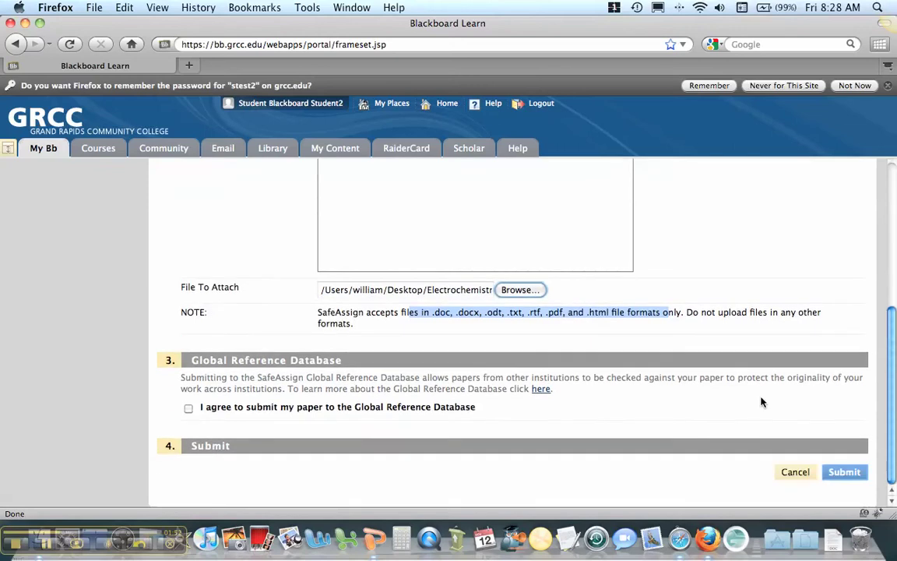
pyautogui.click(188, 409)
pyautogui.click(836, 471)
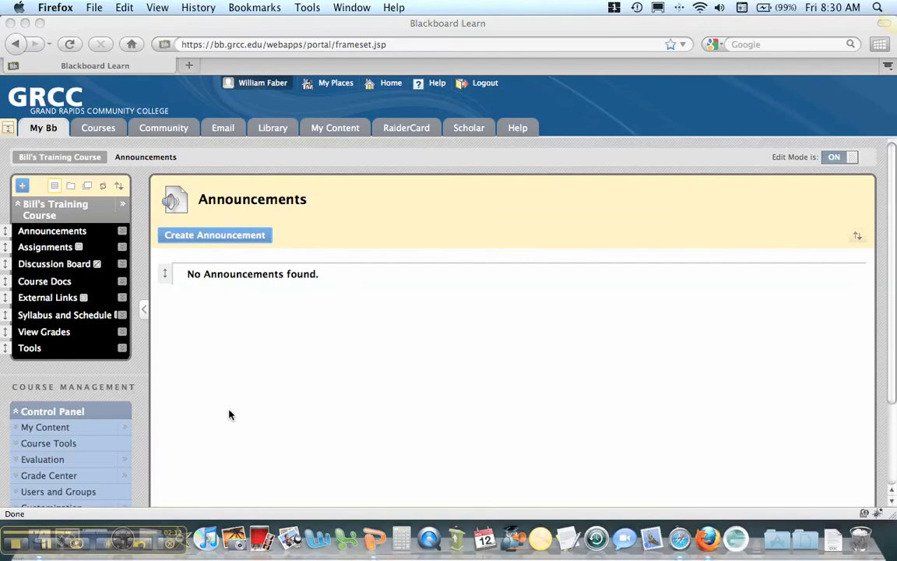
# - In the instructor window, open the Grade Center and the student's Paper 1 cell menu
pyautogui.click(121, 480)
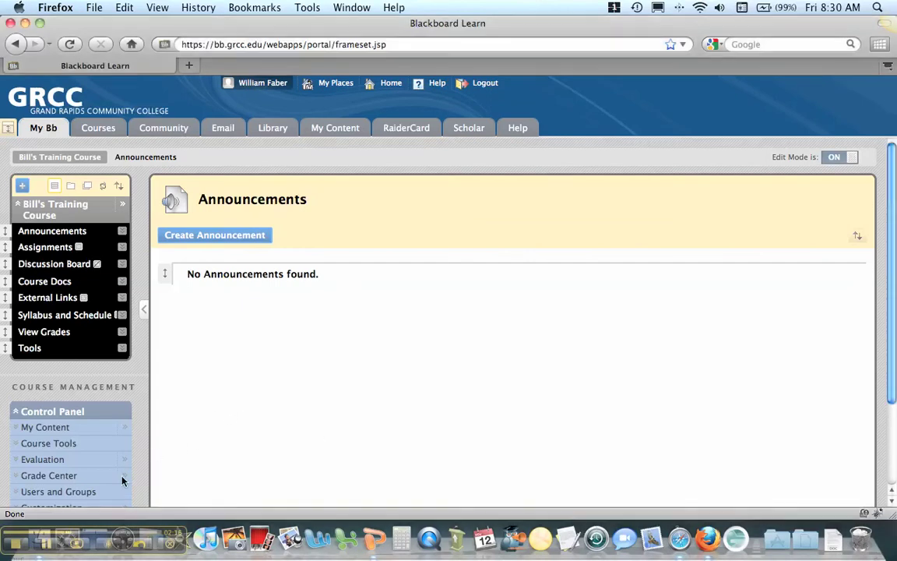
pyautogui.click(120, 475)
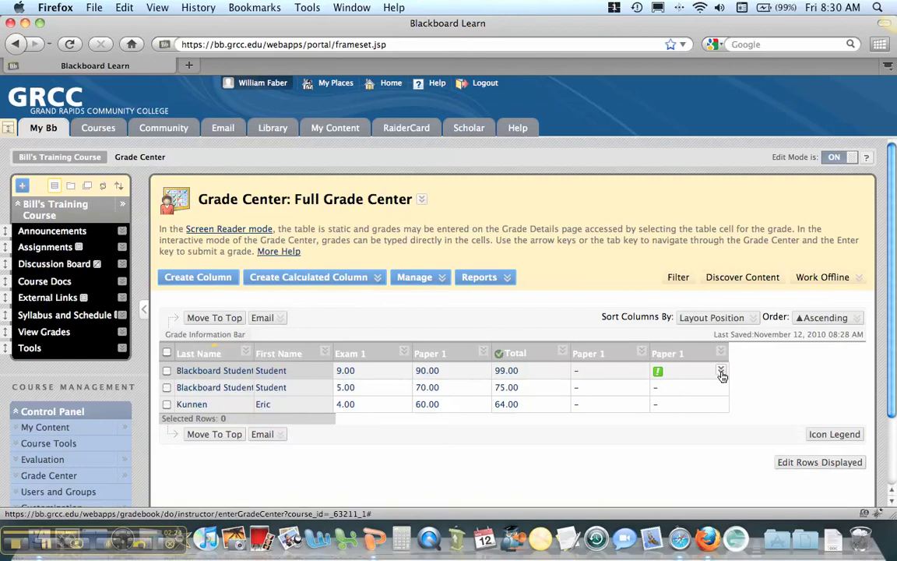
pyautogui.click(720, 372)
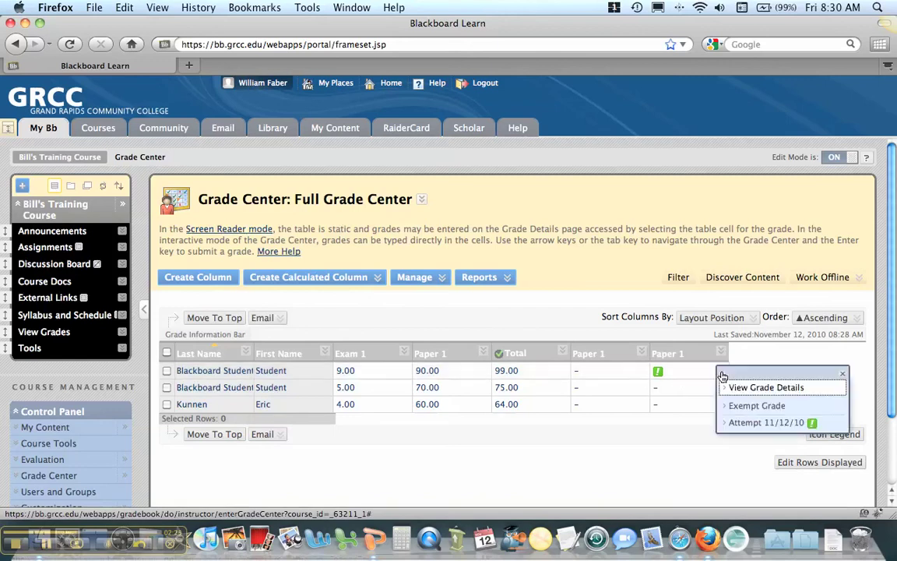
# - Open the 11/12/10 attempt and its SafeAssign report showing a 100% match
pyautogui.click(738, 424)
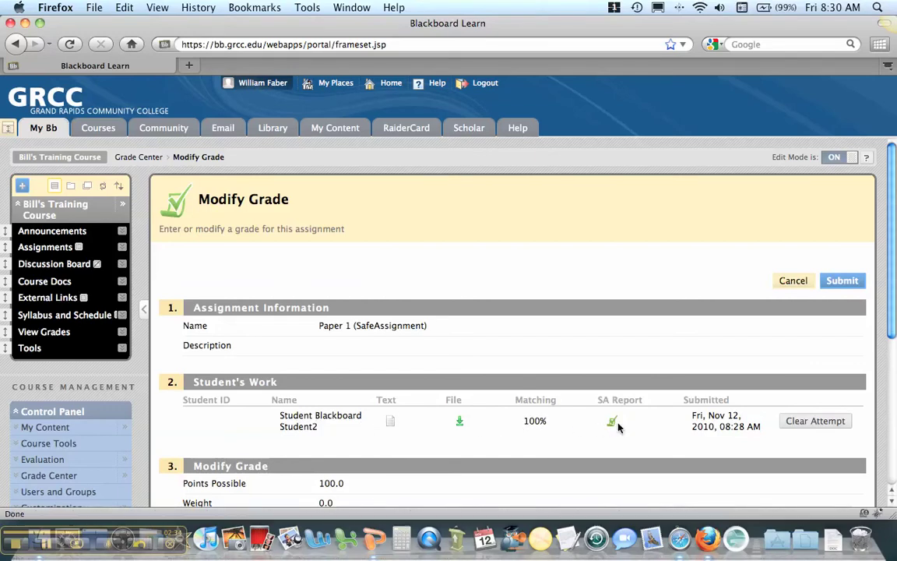
pyautogui.click(613, 425)
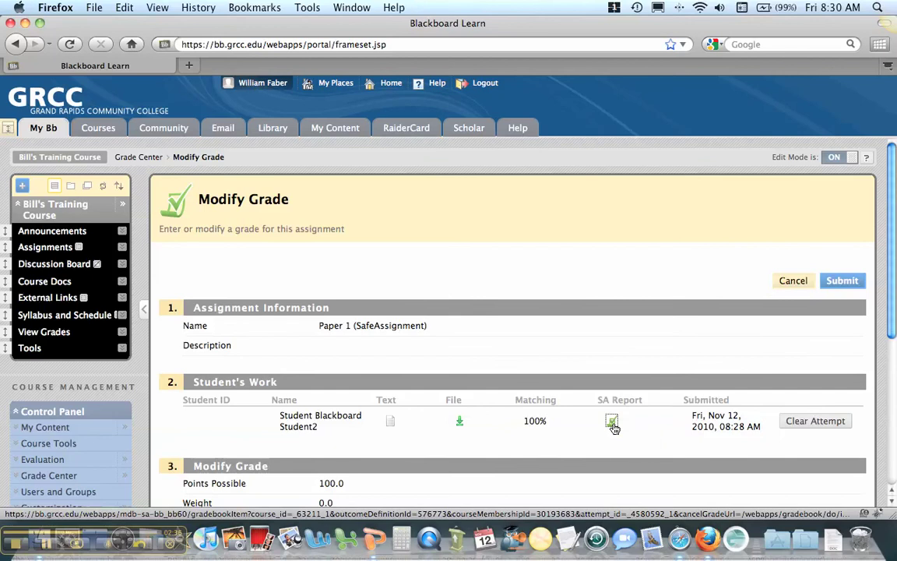
pyautogui.scroll(-3, 577, 399)
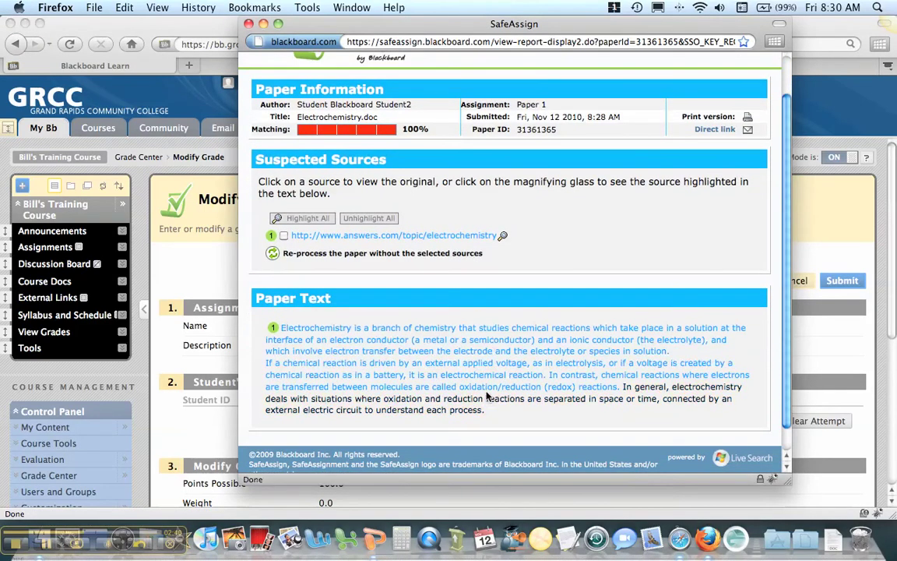
pyautogui.moveTo(408, 245)
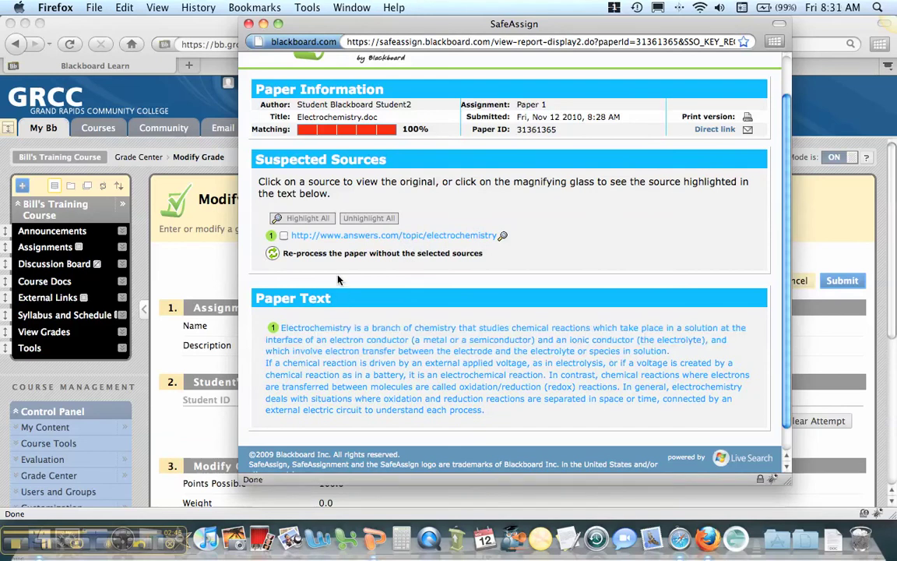
pyautogui.click(284, 235)
# - Close the report, submit a grade of 0 out of 100, and return to the slideshow
pyautogui.click(248, 24)
pyautogui.scroll(-3, 308, 295)
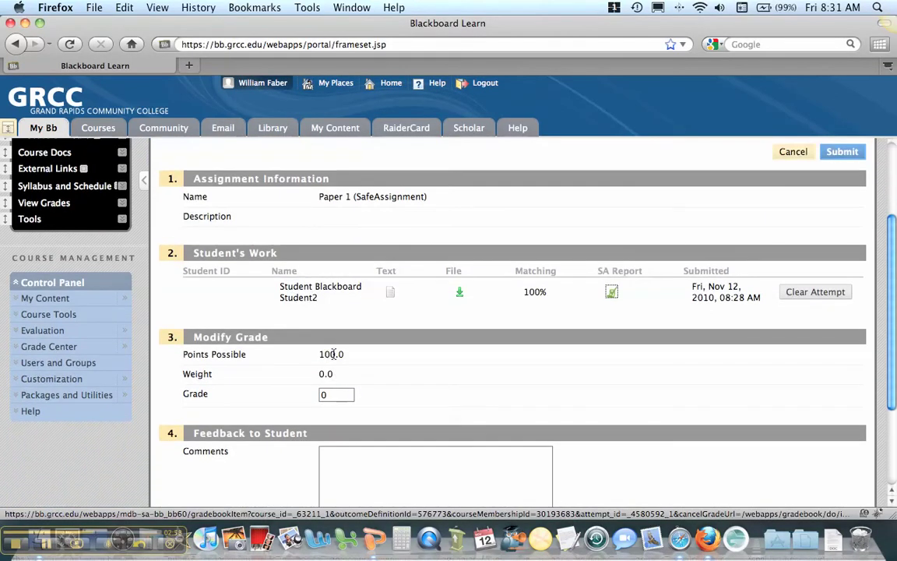
pyautogui.moveTo(337, 394); pyautogui.dragTo(306, 393)
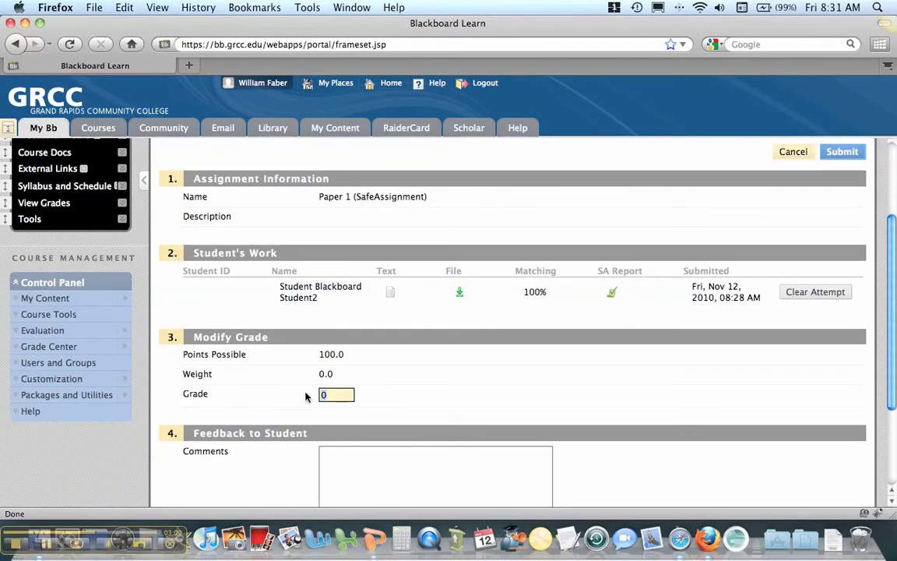
pyautogui.click(394, 488)
pyautogui.scroll(-3, 397, 467)
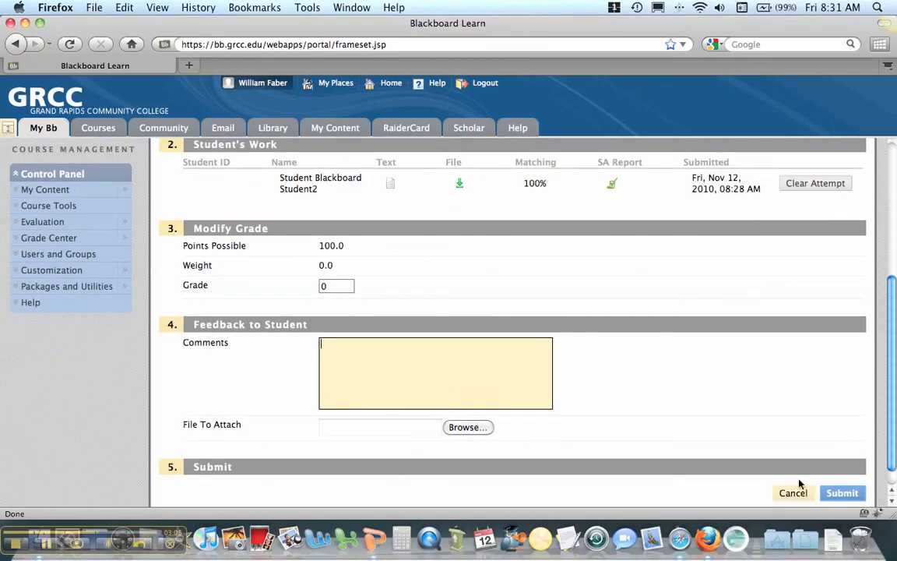
pyautogui.click(833, 493)
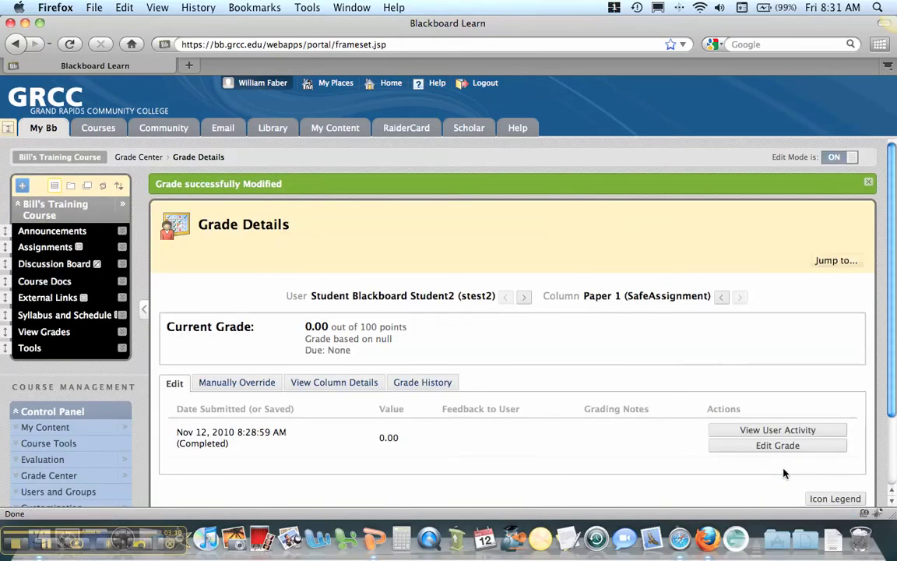
pyautogui.scroll(-1, 797, 470)
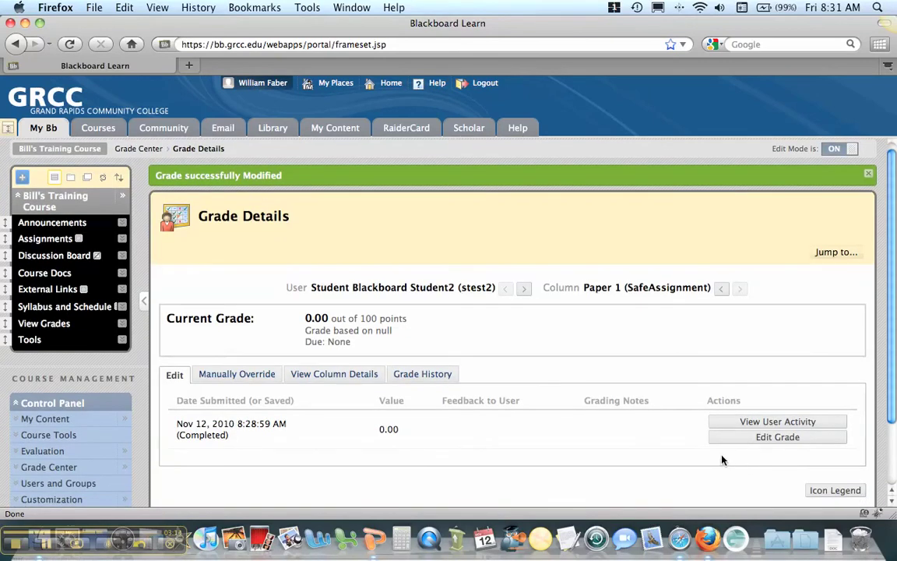
pyautogui.press('super+Tab')
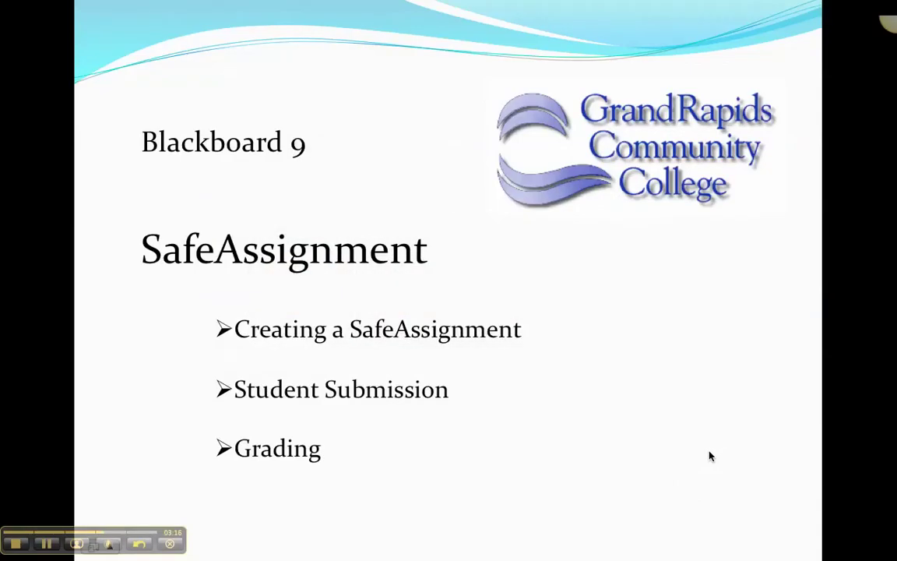